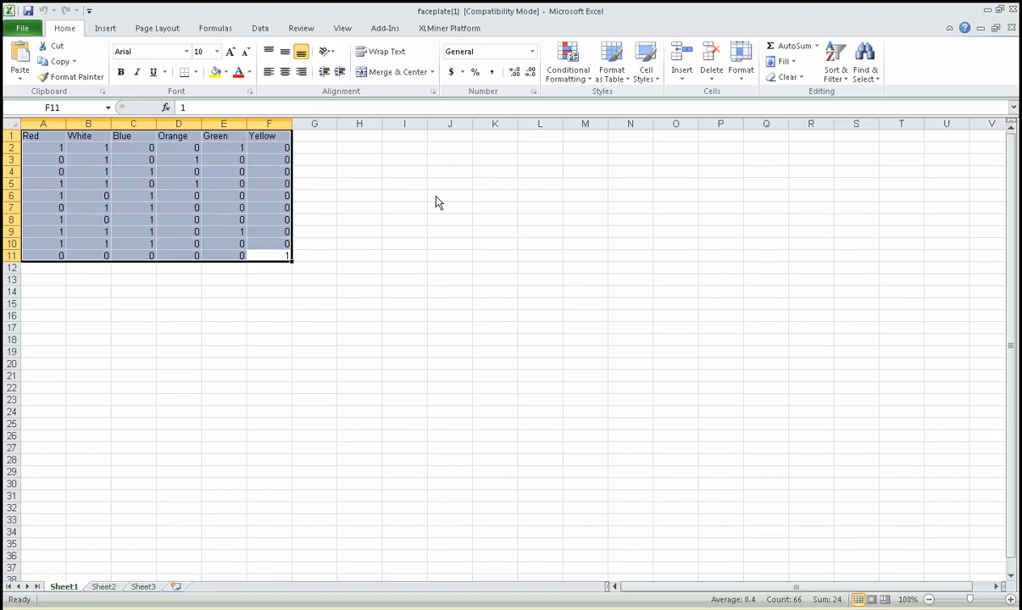
# Run XLMiner Association Rules on Sheet1 range $A$1:$F$11 with headers, binary matrix format, minimum support 2 and minimum confidence 50%.
pyautogui.click(452, 30)
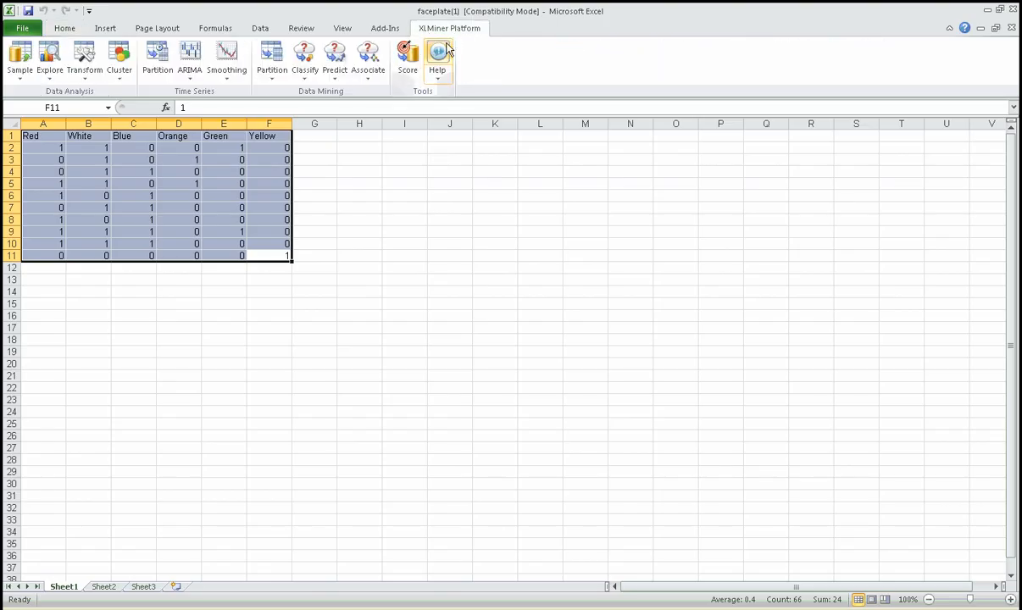
pyautogui.click(370, 88)
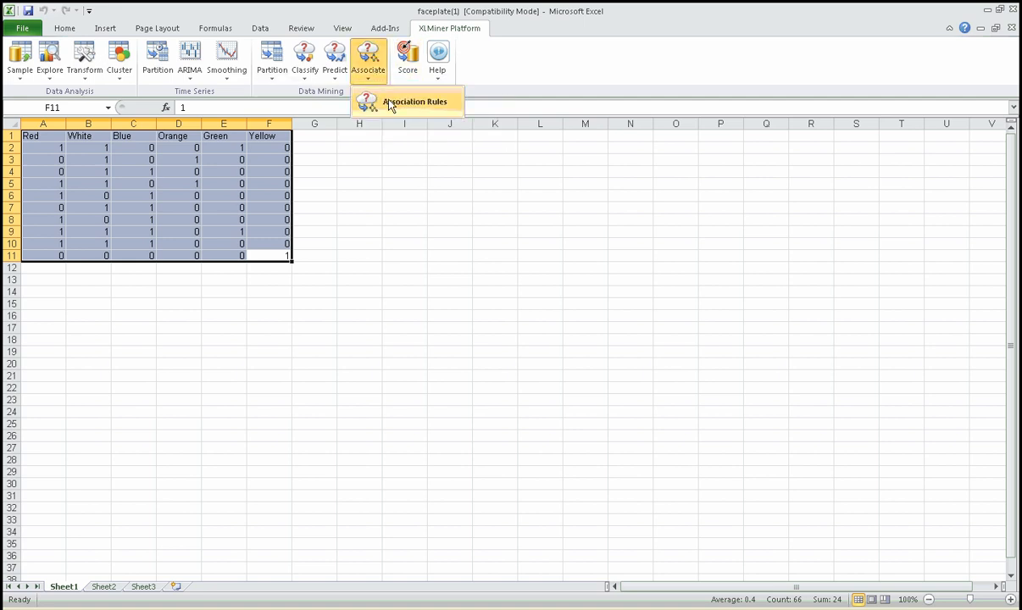
pyautogui.click(391, 103)
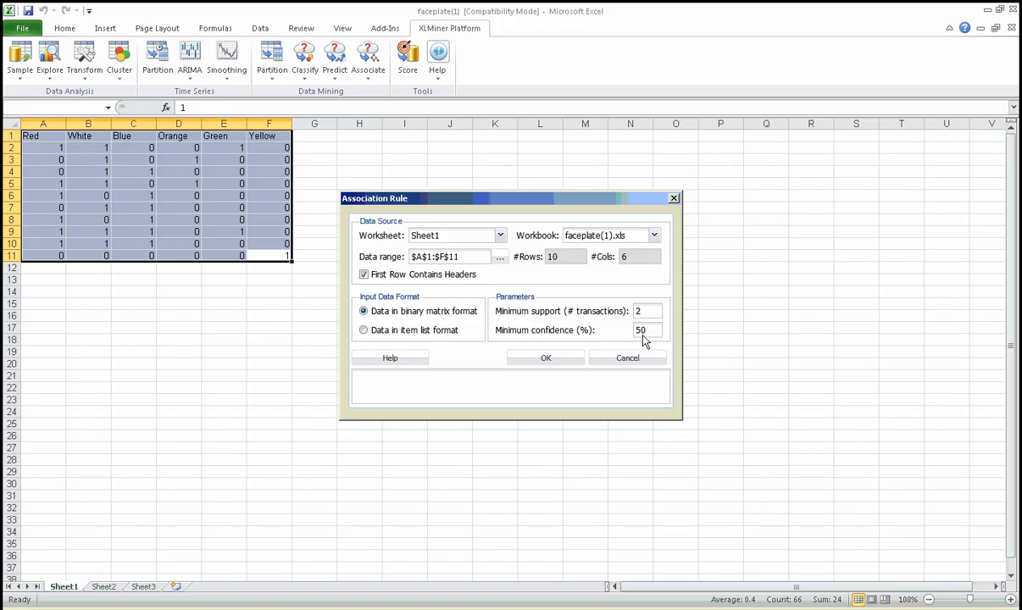
pyautogui.click(547, 358)
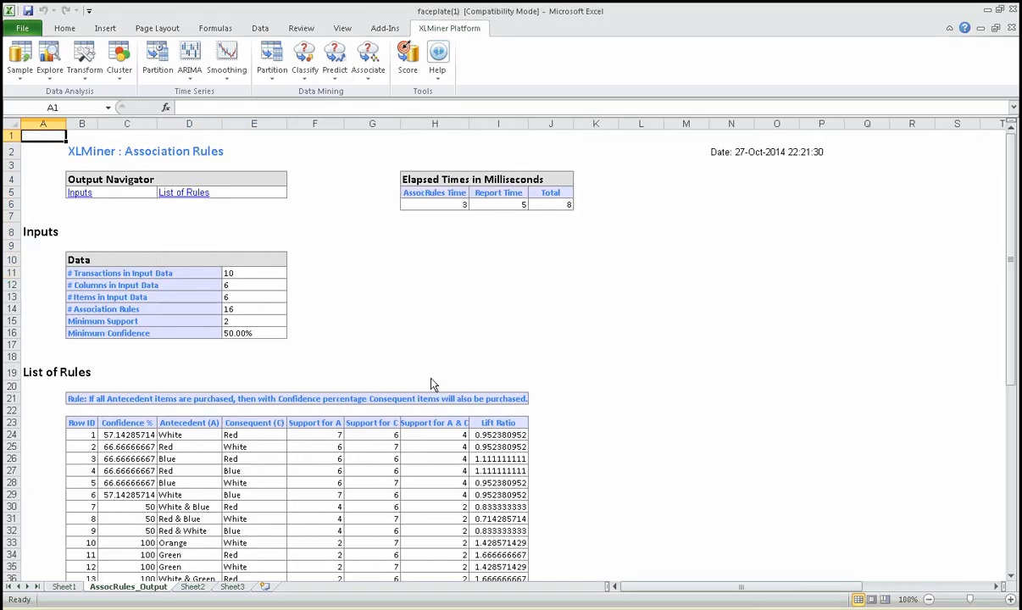
# Examine the number of association rules in the output and the confidence of rule 16.
pyautogui.click(250, 306)
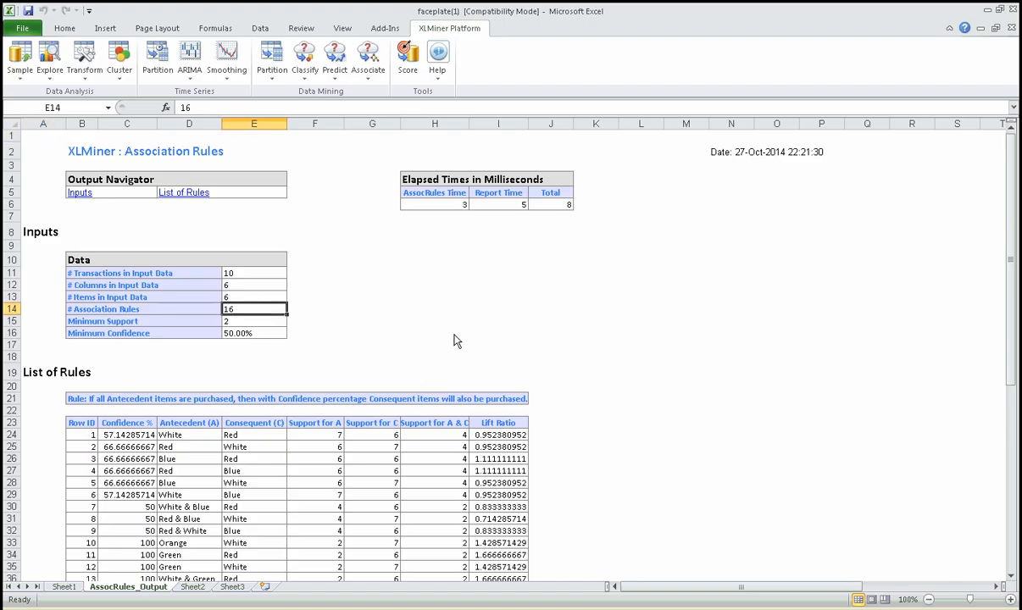
pyautogui.moveTo(1012, 373); pyautogui.dragTo(1011, 462)
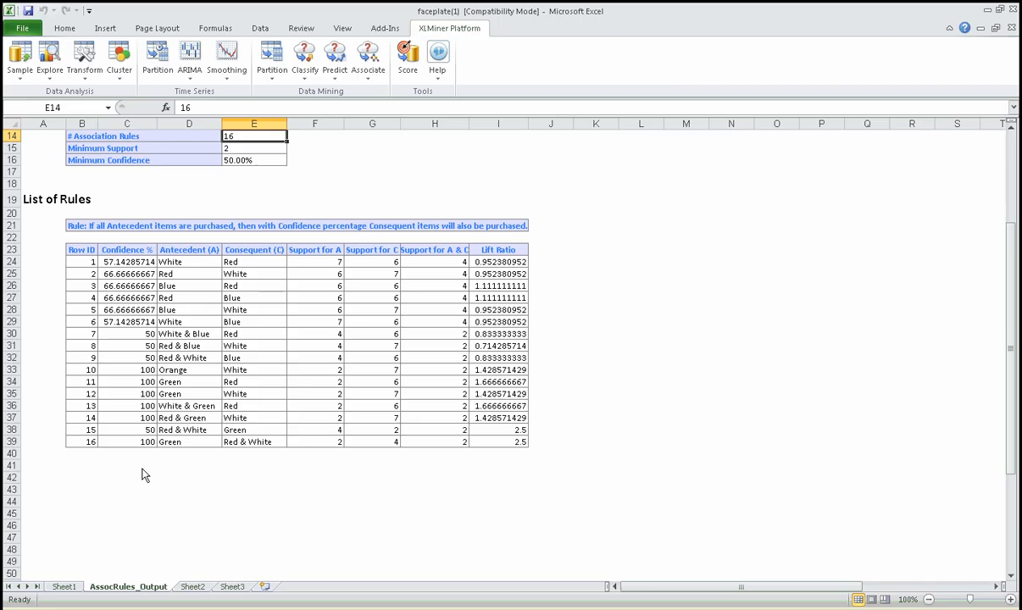
pyautogui.click(132, 442)
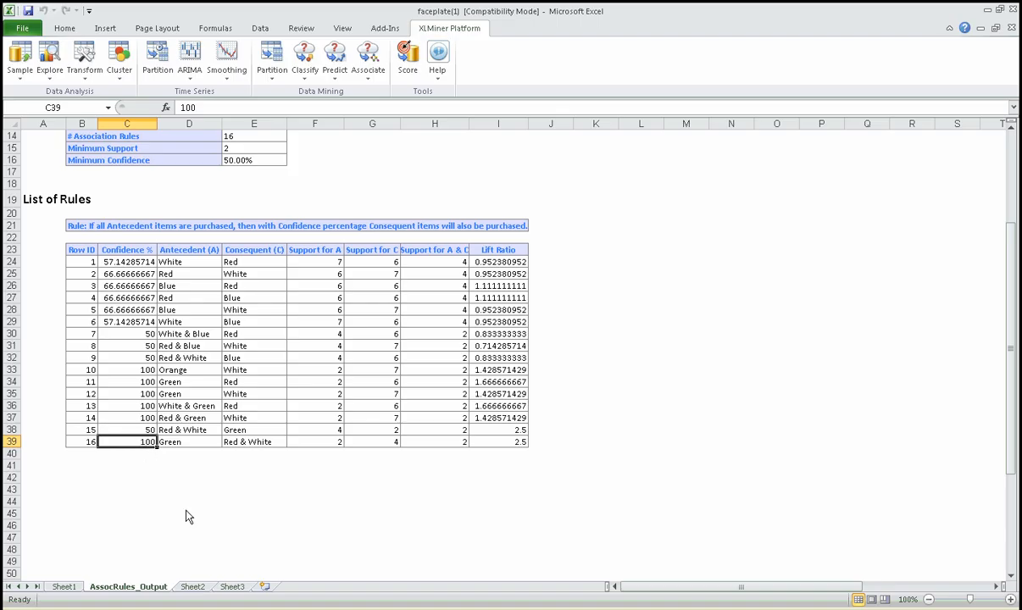
# Enter the label p(C/A) in cell K39, in the same row as rule 16.
pyautogui.click(574, 444)
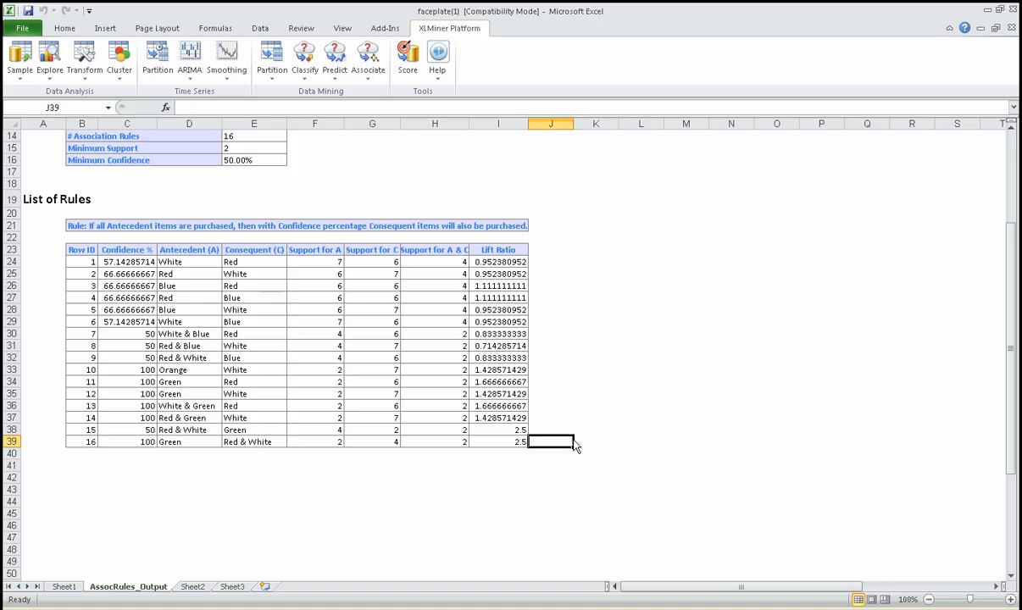
pyautogui.click(576, 444)
pyautogui.write('p')
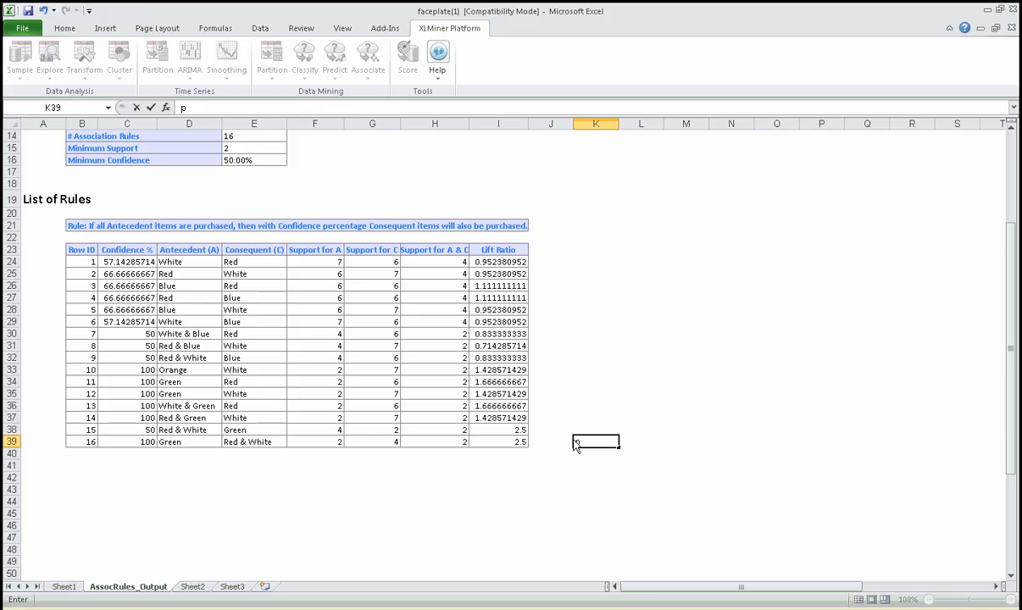
pyautogui.write('(C/A)')
pyautogui.click(642, 445)
pyautogui.write('=')
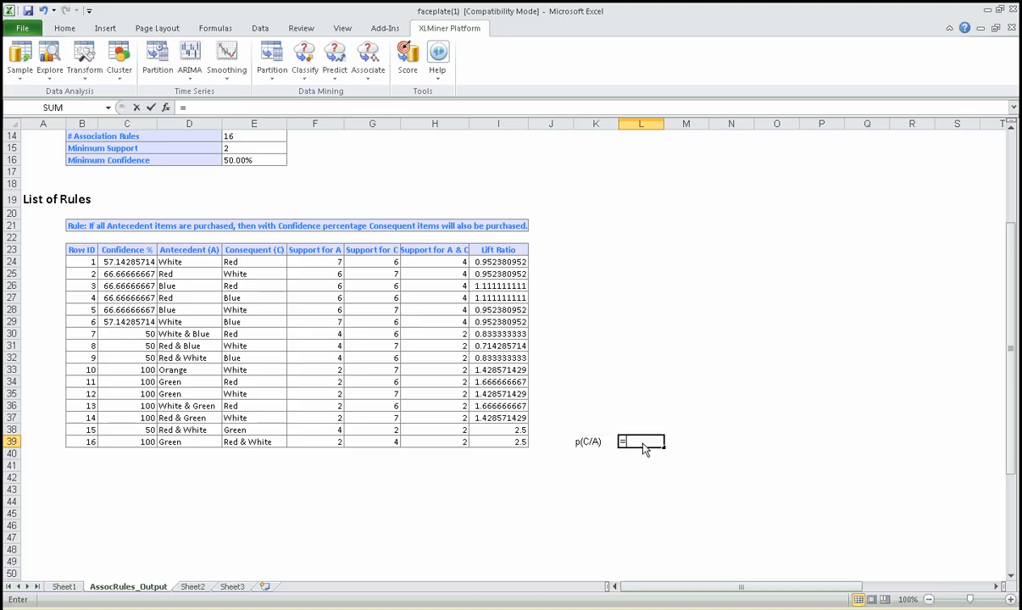
pyautogui.write(' #')
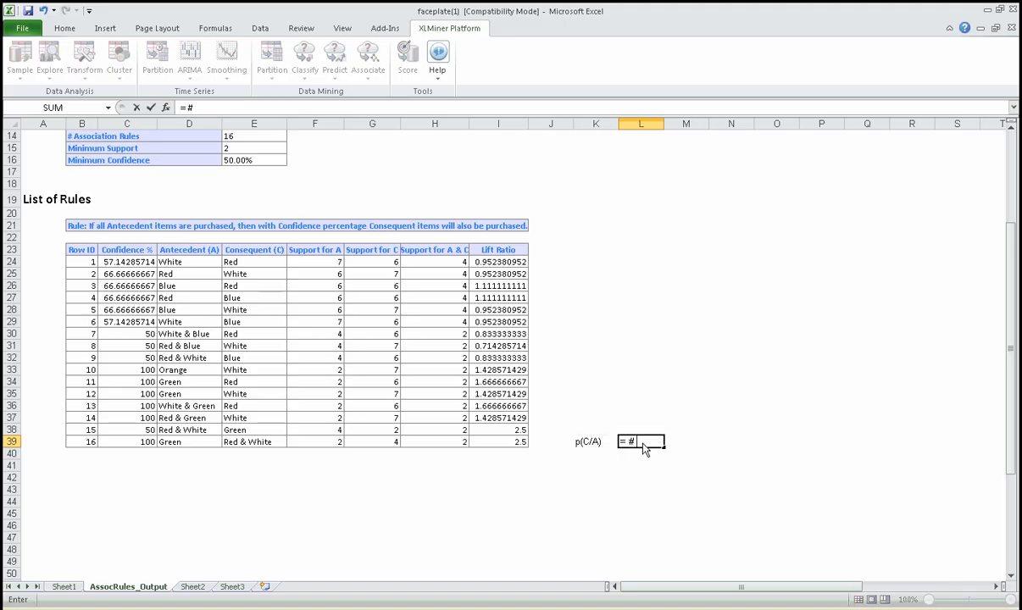
pyautogui.write(' od transactions that ')
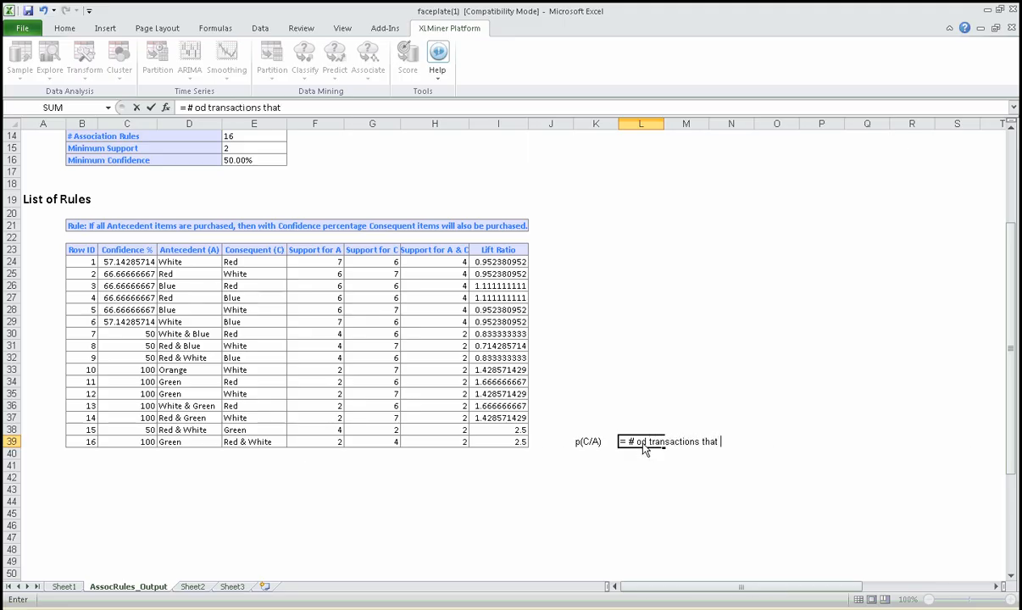
pyautogui.write('has A and C')
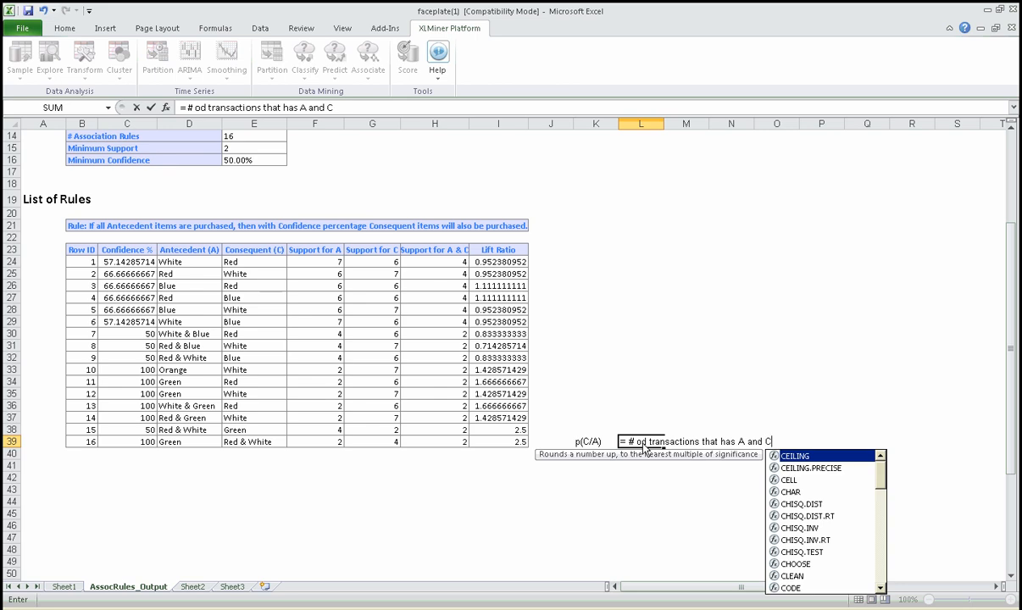
pyautogui.write('/# of trans n')
pyautogui.press('BackSpace')
pyautogui.write('only with A')
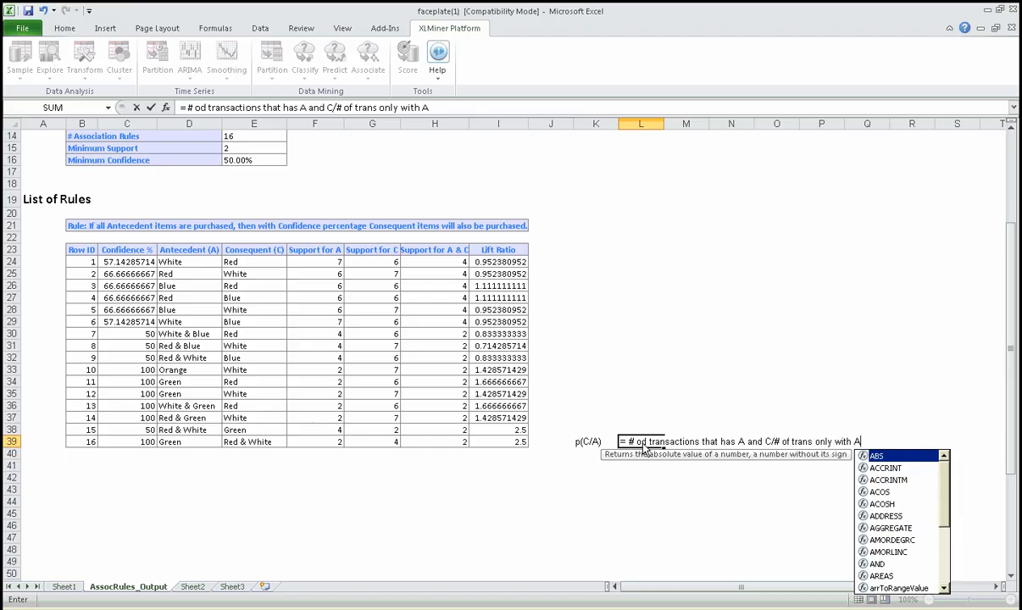
pyautogui.press('Return')
pyautogui.press('Return')
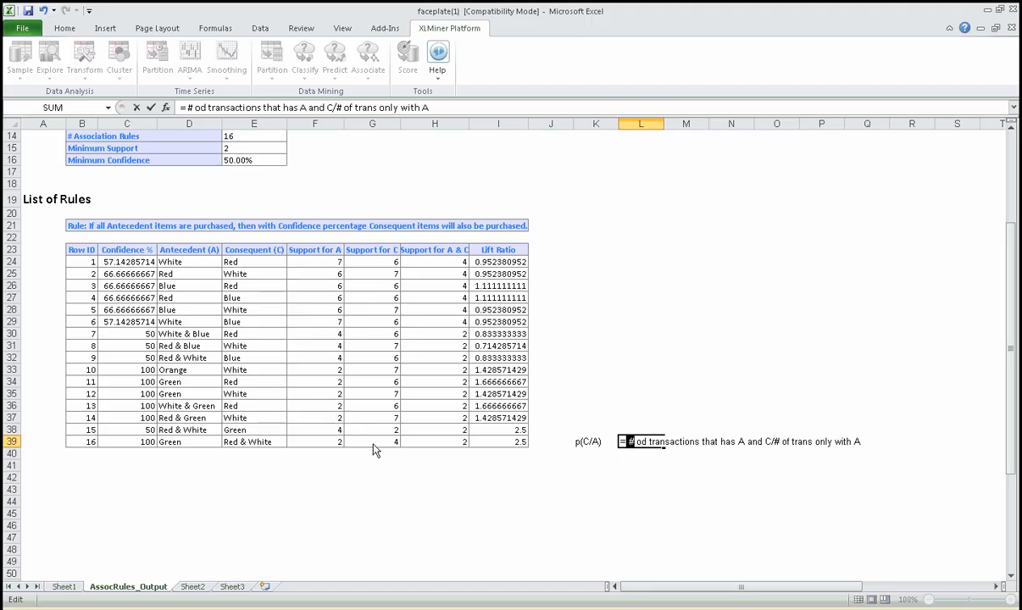
pyautogui.click(461, 442)
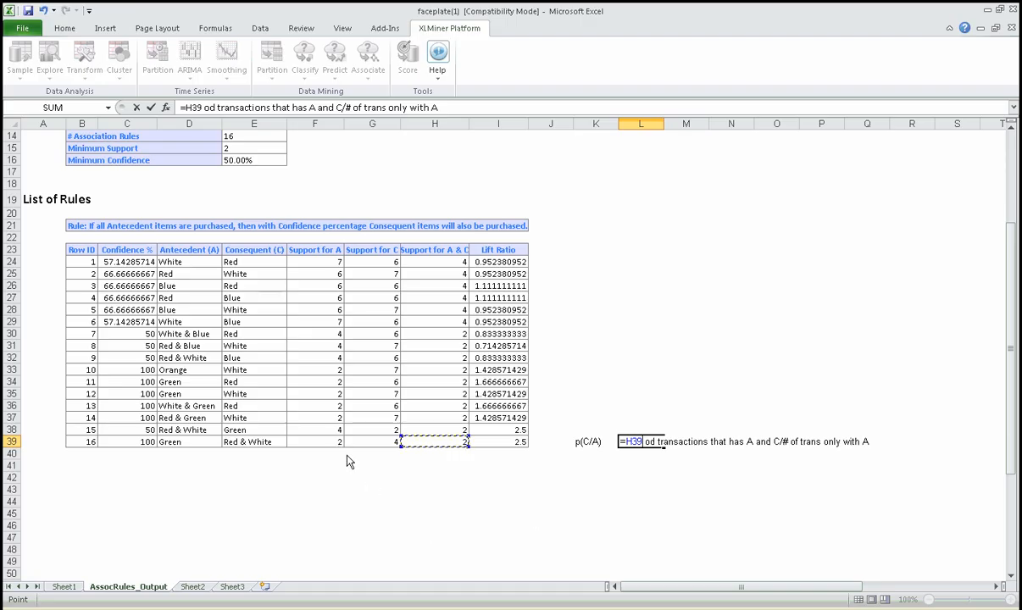
pyautogui.press('Escape')
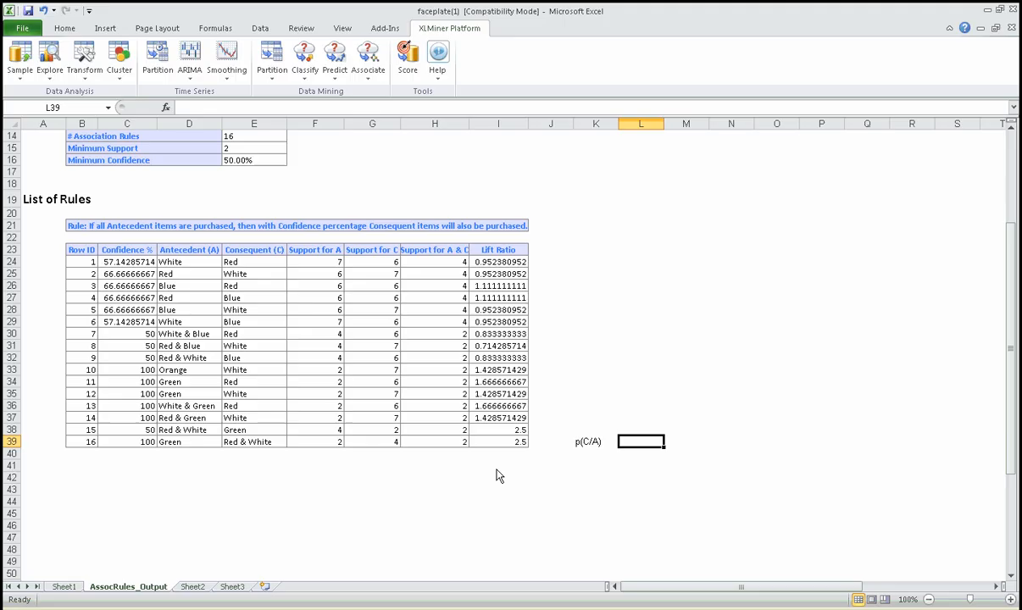
# Calculate the confidence of rule 16 in cell L39 with the formula =2/2.
pyautogui.write('=2/2')
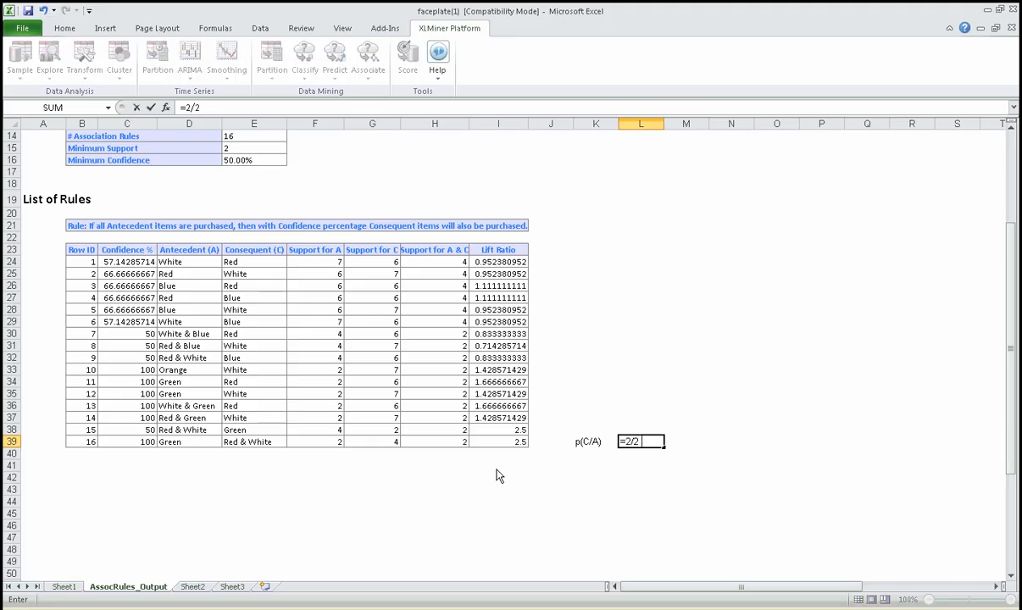
pyautogui.press('Return')
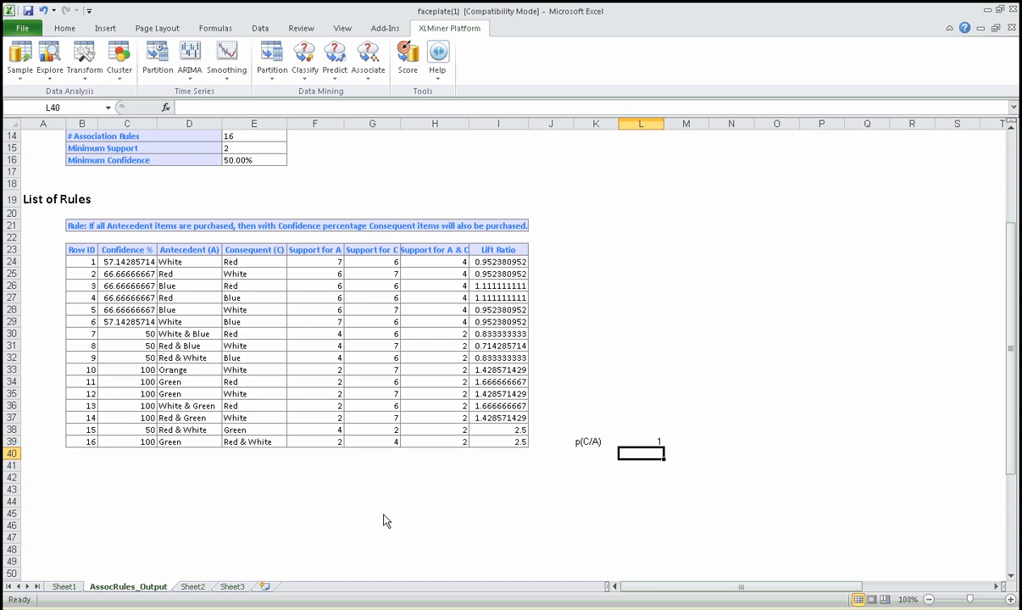
# Calculate the probability of rule 16's consequent in cell K41 with the formula =4/10.
pyautogui.click(518, 441)
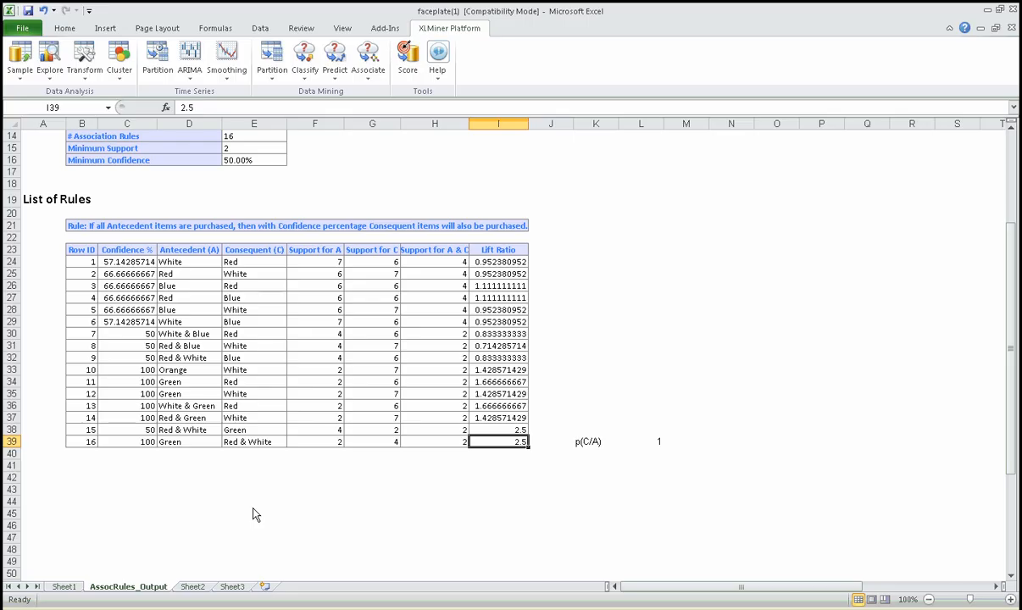
pyautogui.click(373, 441)
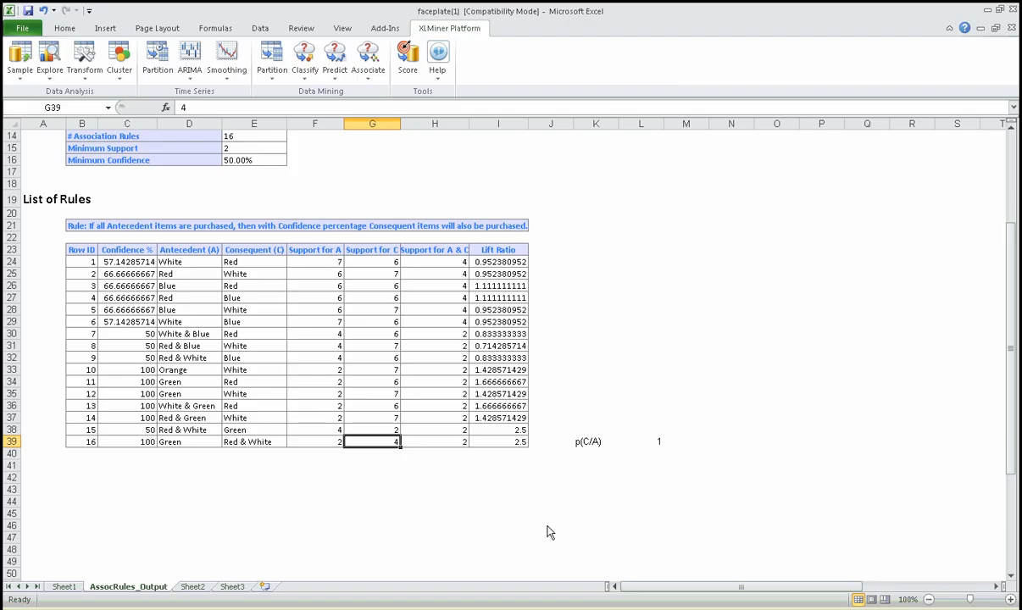
pyautogui.click(588, 471)
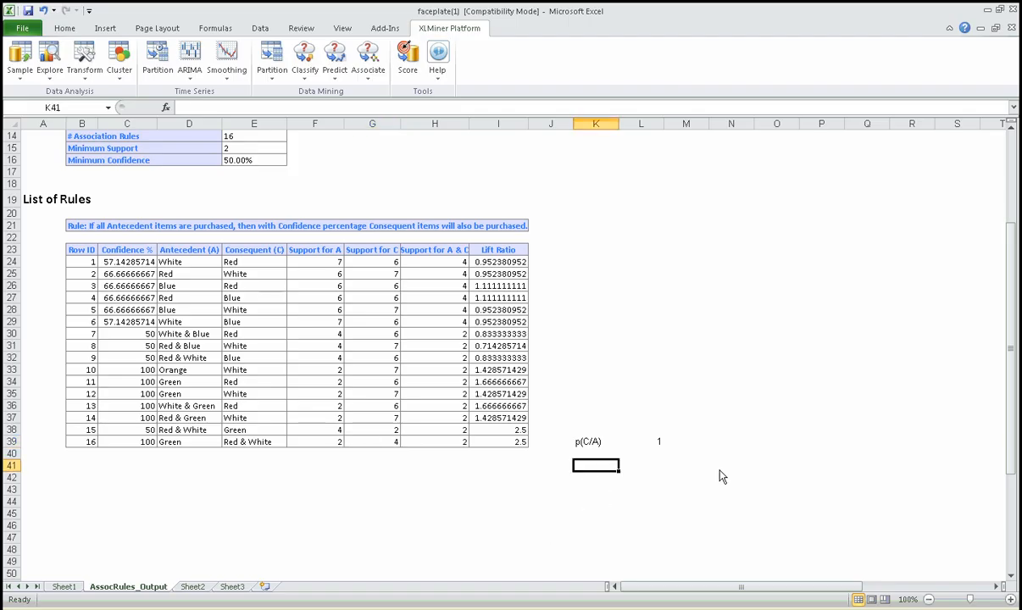
pyautogui.write('=4/10')
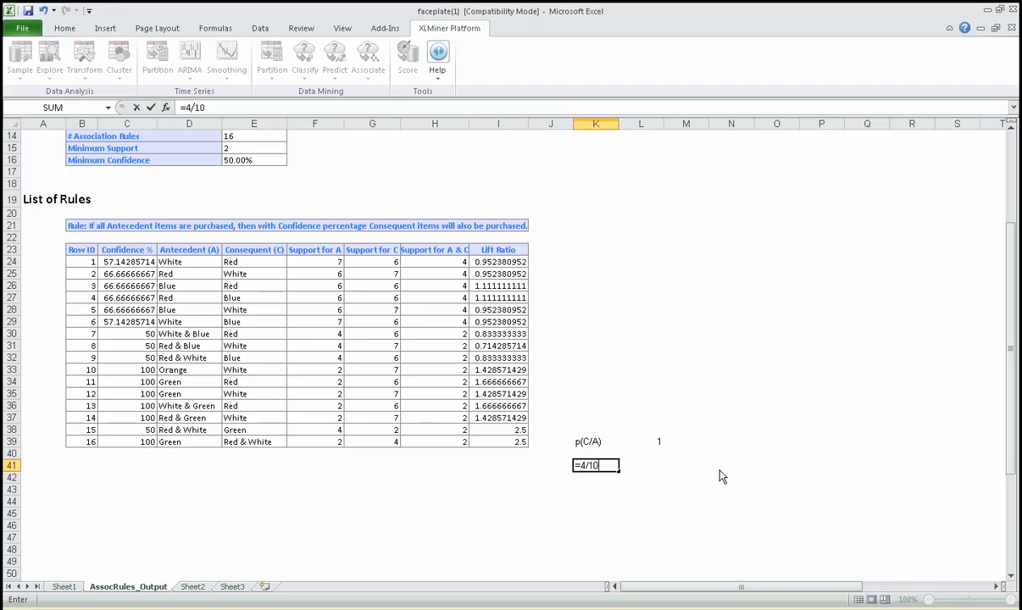
pyautogui.press('Return')
pyautogui.press('Up')
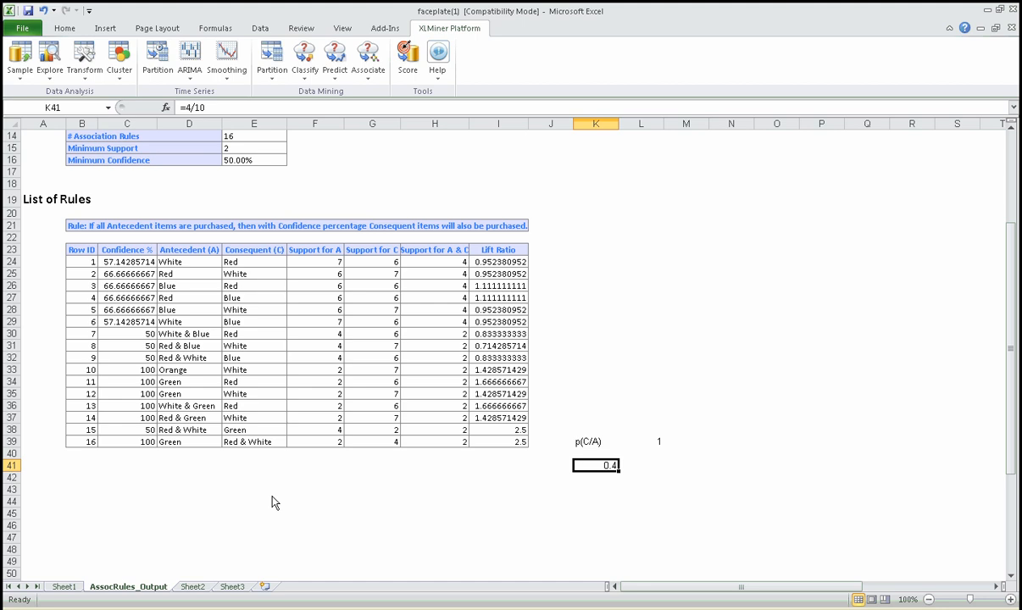
# Calculate the lift ratio of rule 16 in cell L41 with the formula =1/.4.
pyautogui.click(508, 442)
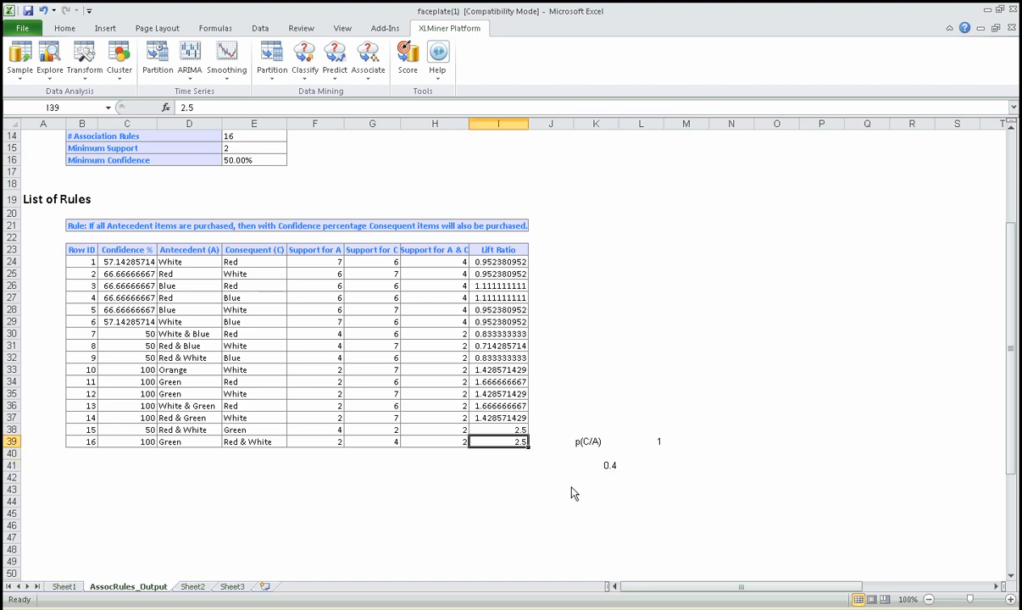
pyautogui.click(662, 467)
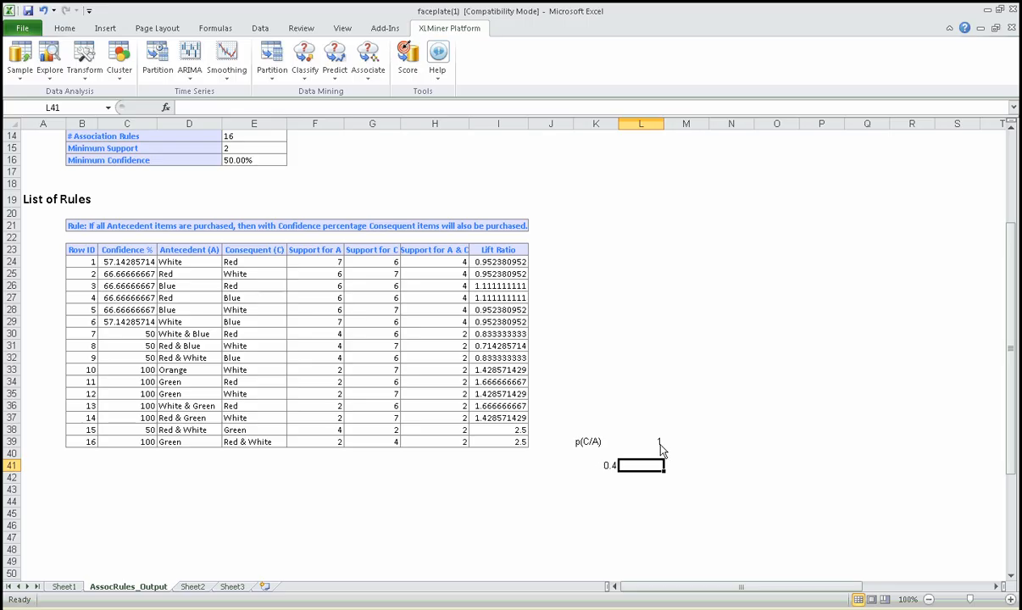
pyautogui.write('=')
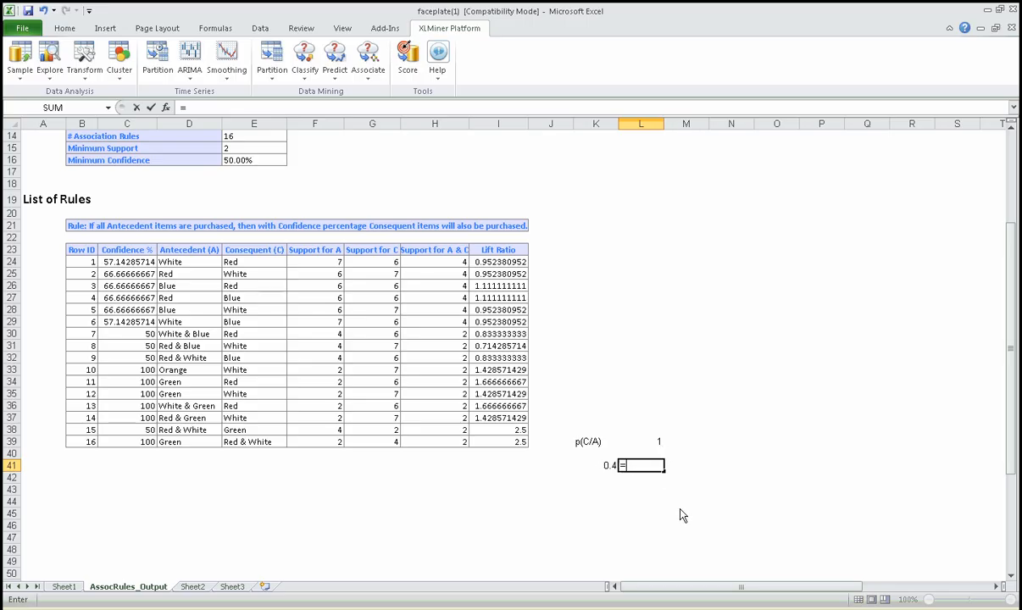
pyautogui.write('1/')
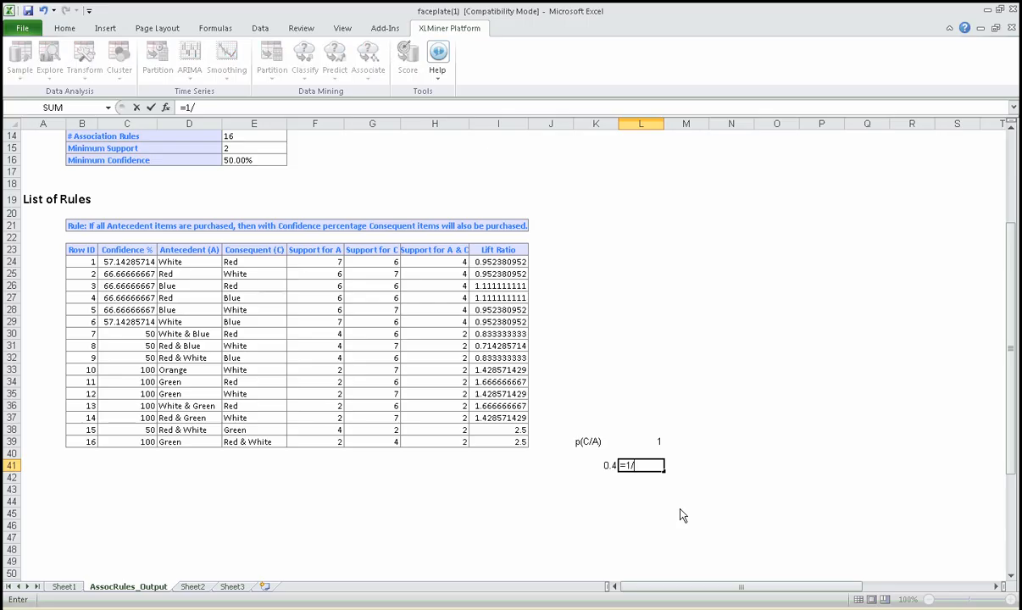
pyautogui.write('.4')
pyautogui.press('Return')
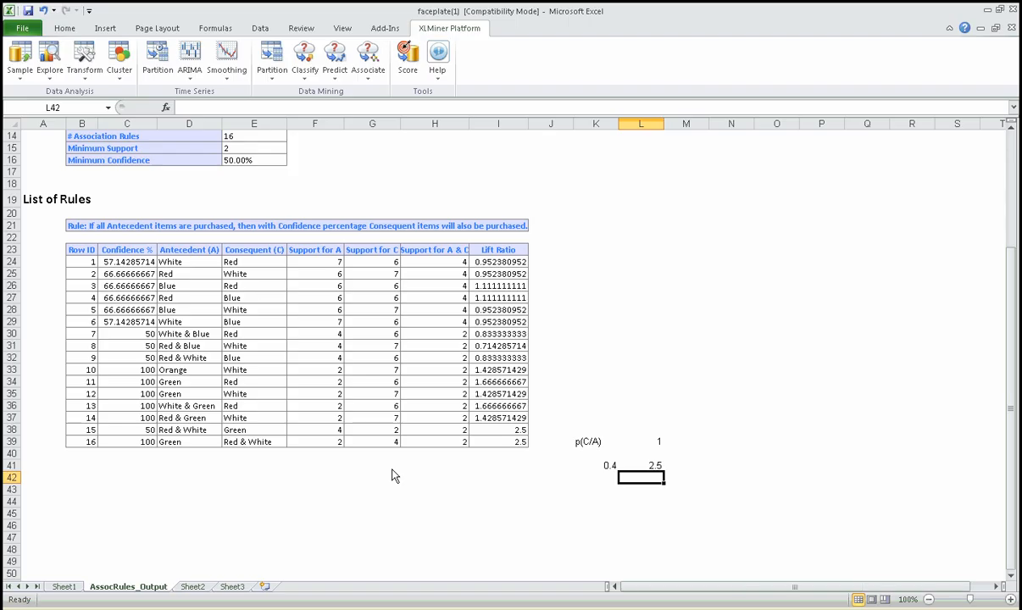
pyautogui.scroll(2, 392, 476)
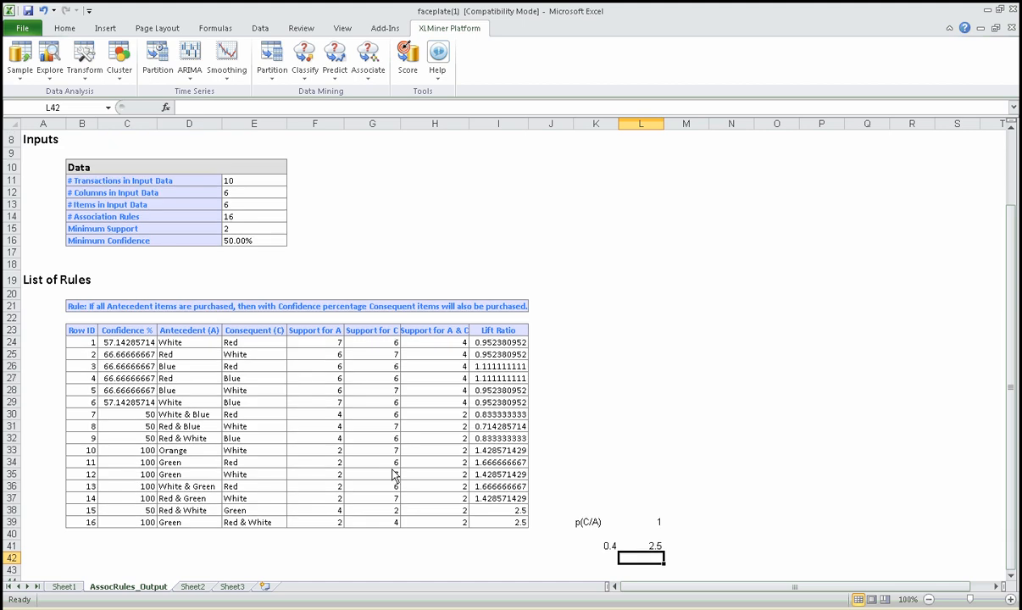